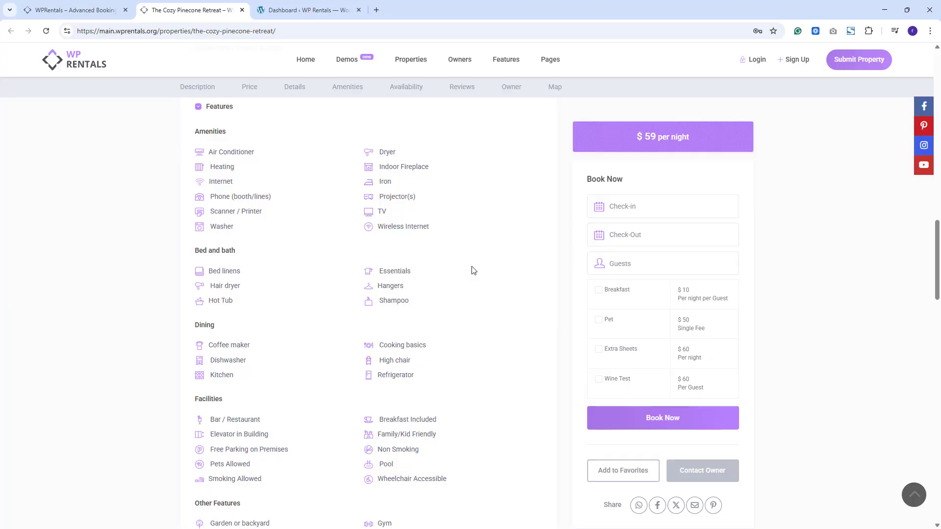
Step: Review the Cozy Pinecone Retreat's amenities, then open the Listing Features page in the WordPress admin
scroll(475, 240, up, 2)
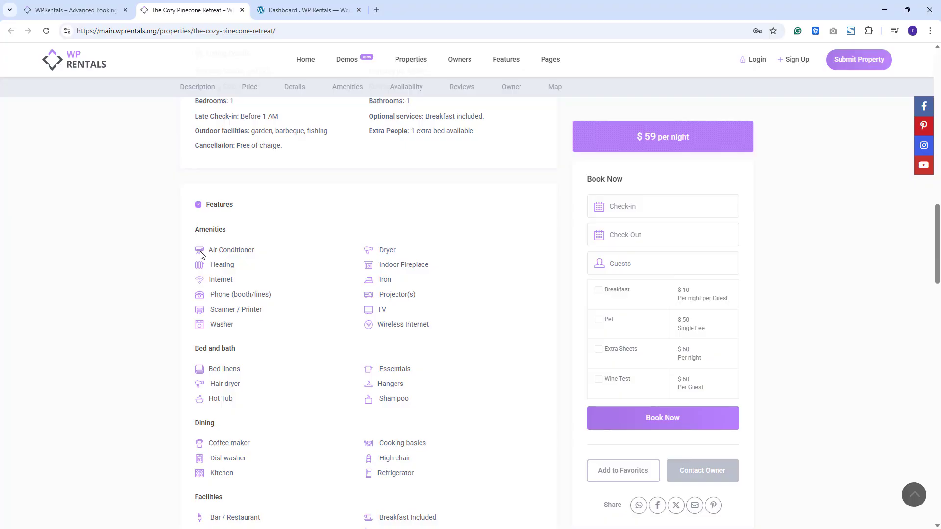
click(294, 8)
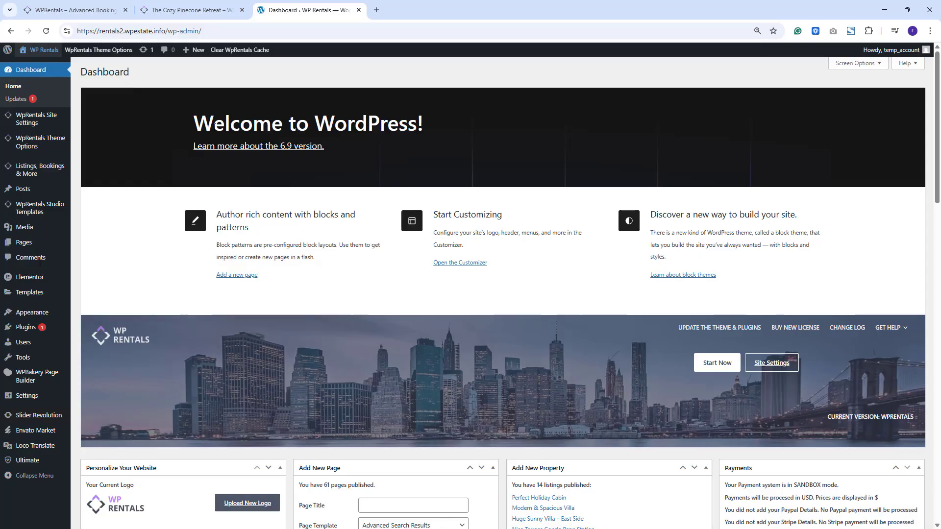
mouse_move(17, 177)
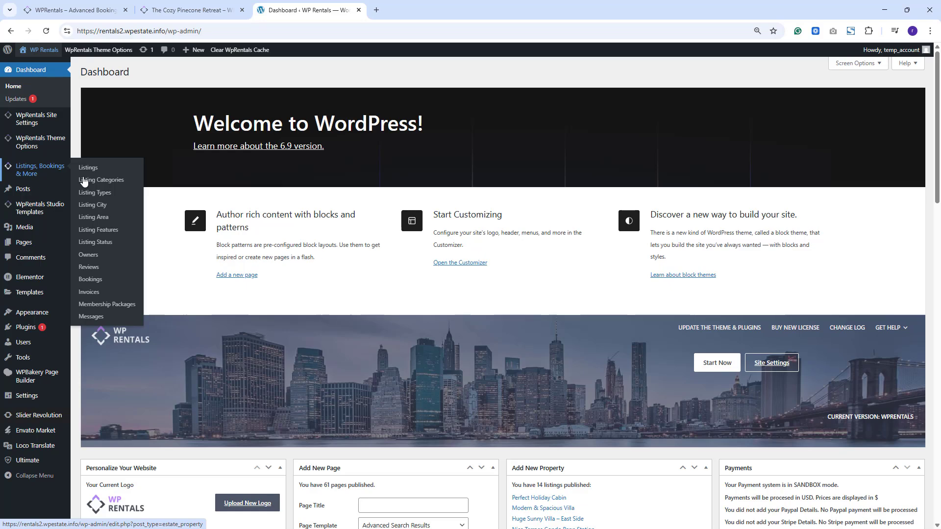
click(98, 229)
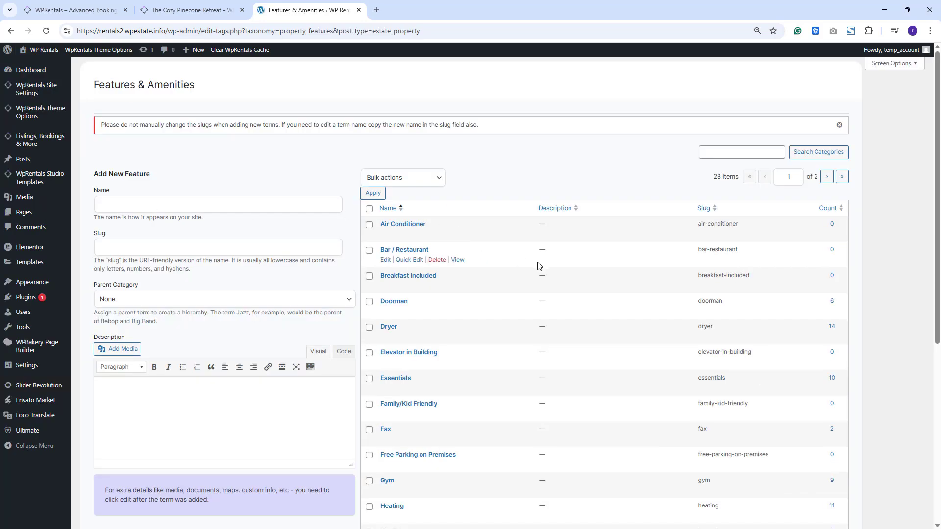
Step: Add a new listing feature named "Pets friendly"
scroll(539, 266, down, 6)
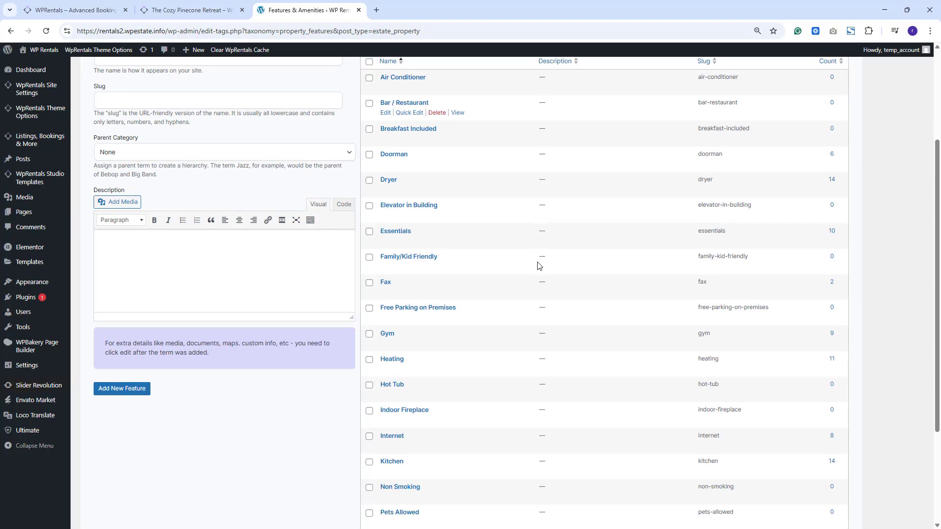
scroll(539, 265, up, 6)
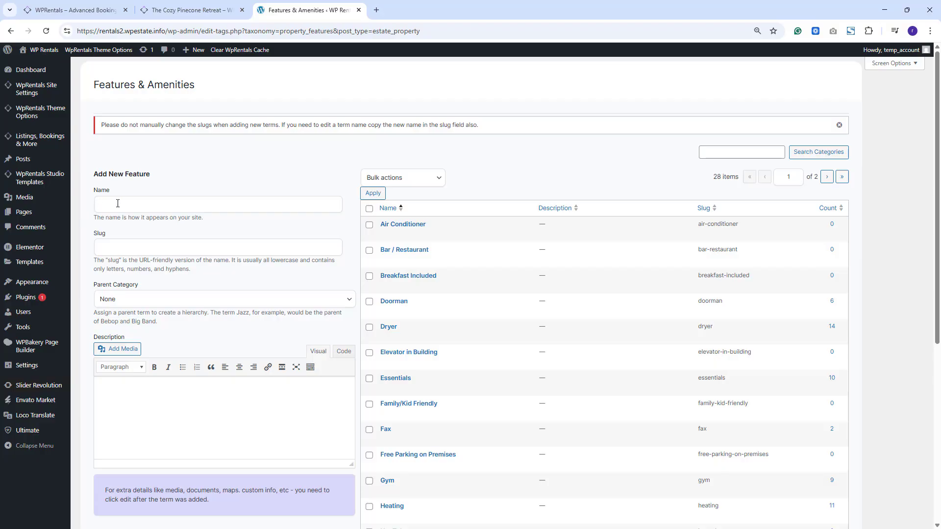
text(Pets friendly)
scroll(146, 243, down, 2)
click(122, 437)
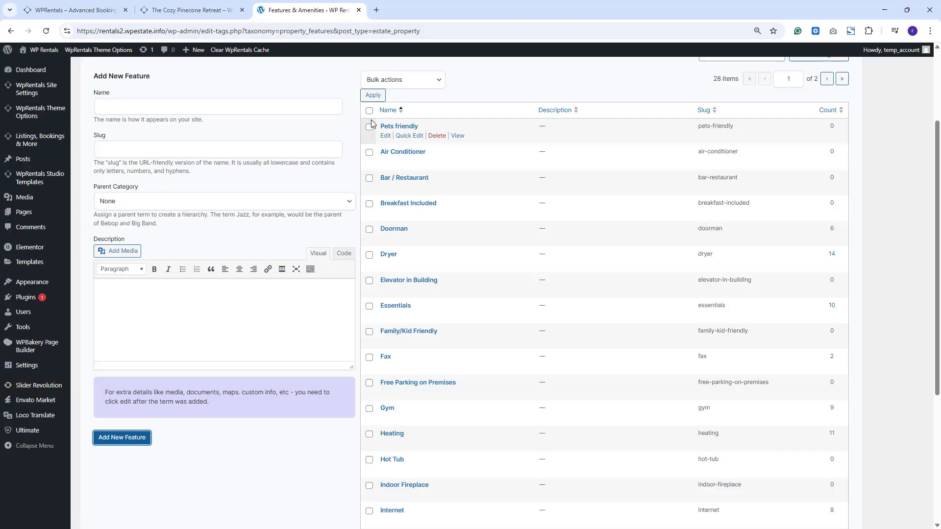
Step: Rename the "Pets friendly" feature to "Pets", set its slug to "pets", and update it
click(384, 137)
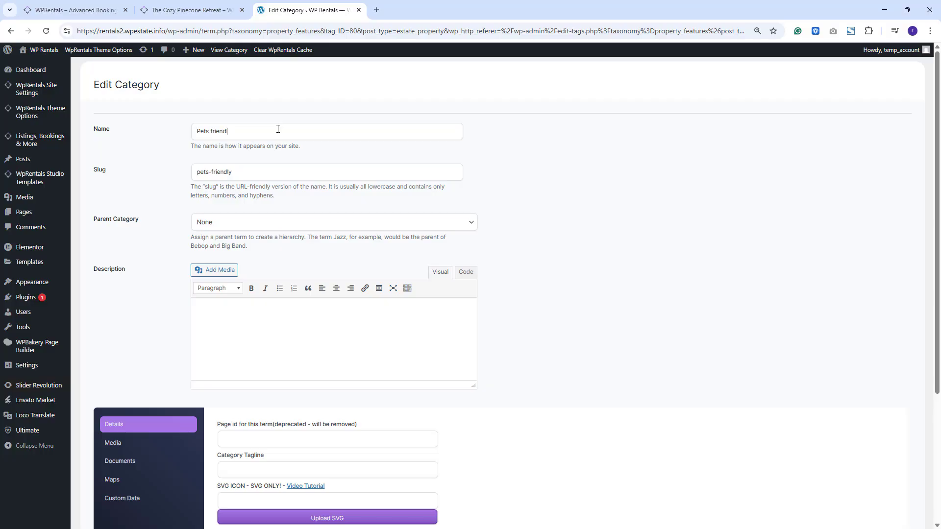
key(BackSpace)
key(BackSpace)
key(BackSpace)
key(BackSpace)
key(BackSpace)
key(BackSpace)
key(BackSpace)
key(Tab)
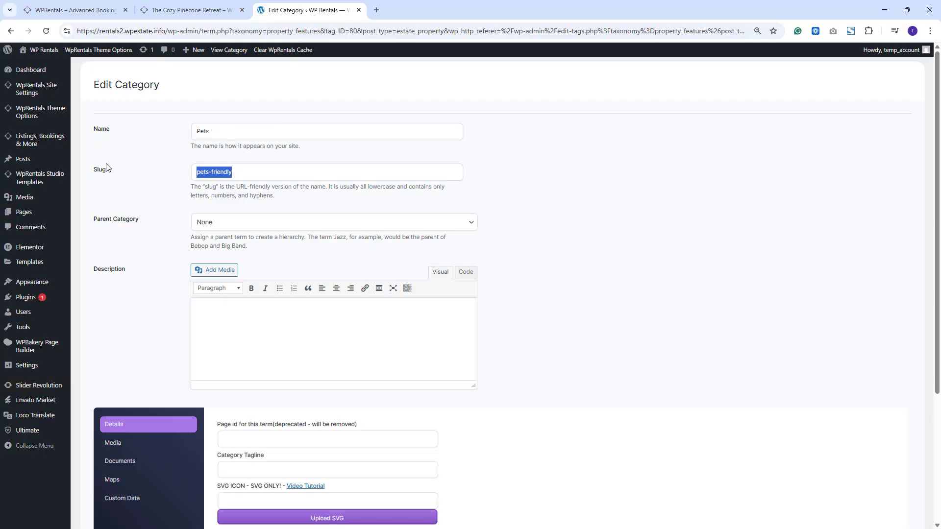
text(pets)
scroll(696, 408, down, 4)
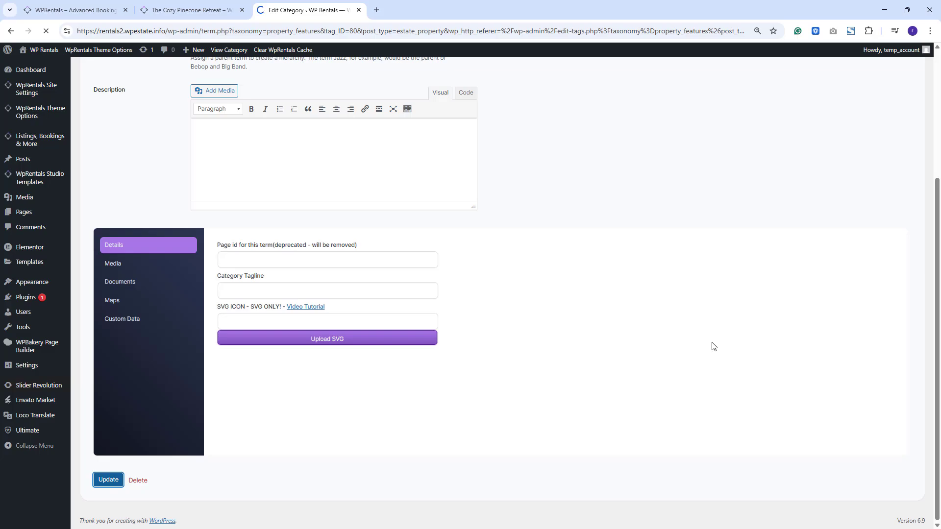
Step: Examine how the Cozy Pinecone Retreat listing groups its features under parent headings such as Amenities
scroll(711, 345, up, 3)
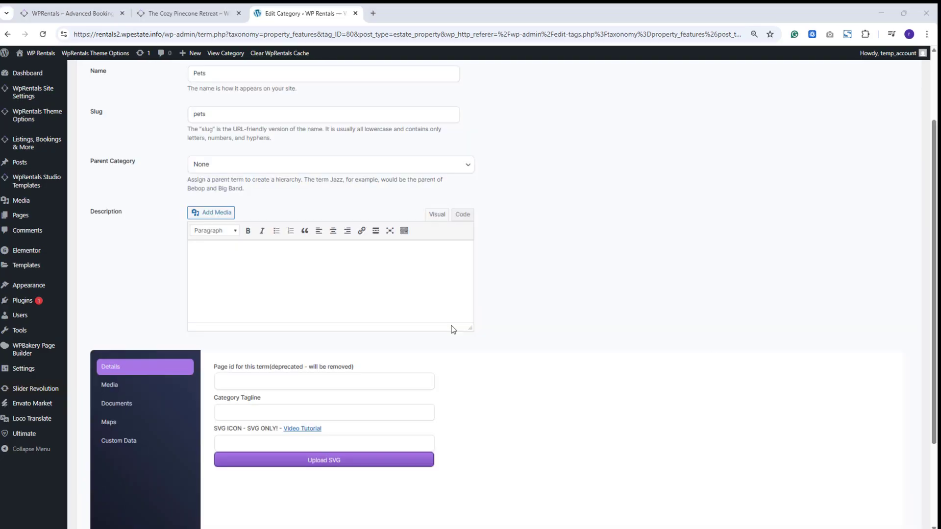
key(ctrl+shift+Tab)
drag(193, 232, 224, 238)
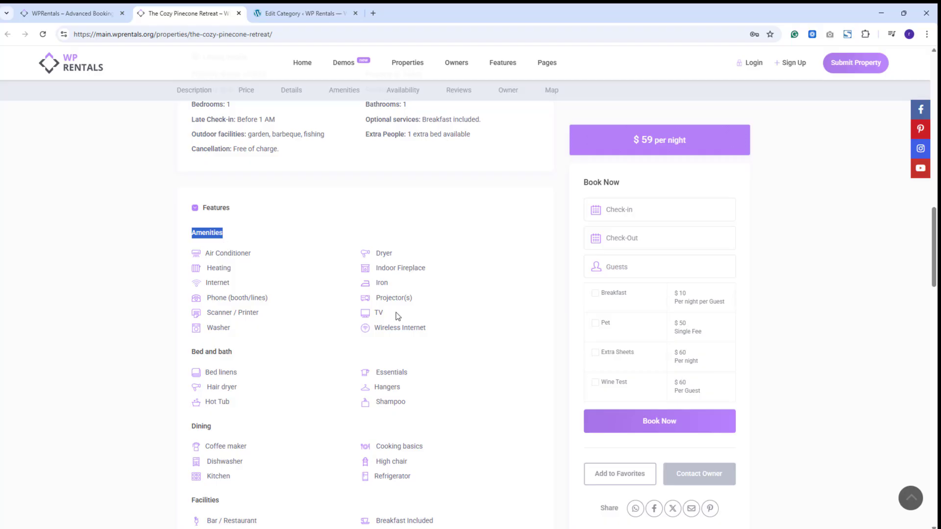
scroll(429, 403, down, 3)
key(ctrl+Tab)
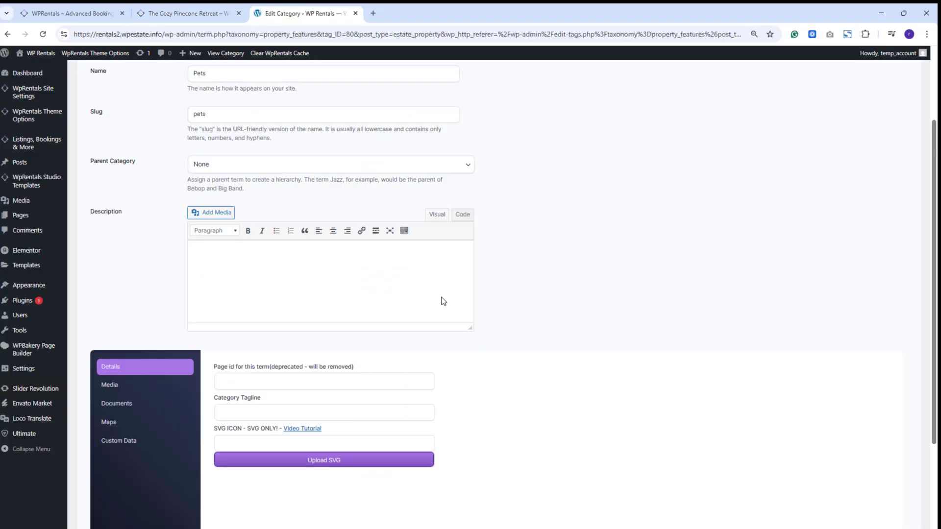
Step: Return to the features list and add a feature named "Pets child" with Pets as its parent category
scroll(695, 339, up, 2)
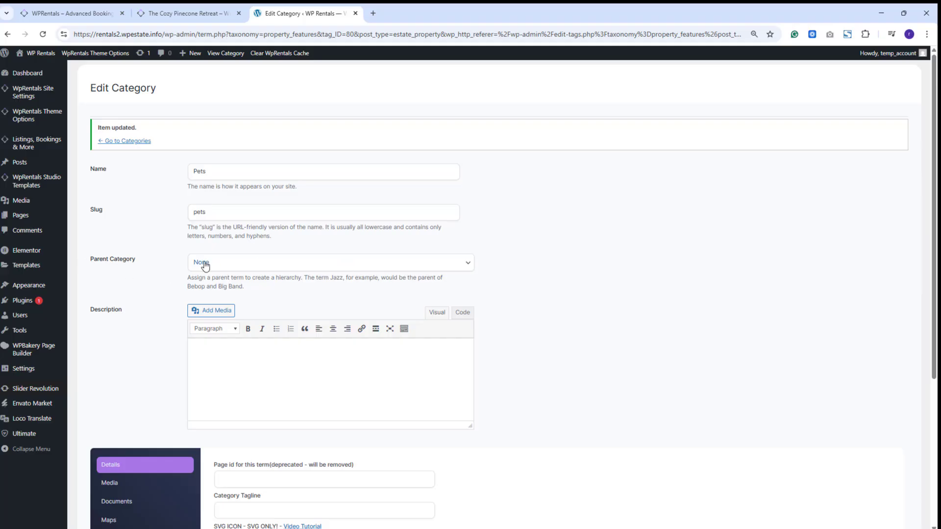
scroll(603, 236, down, 4)
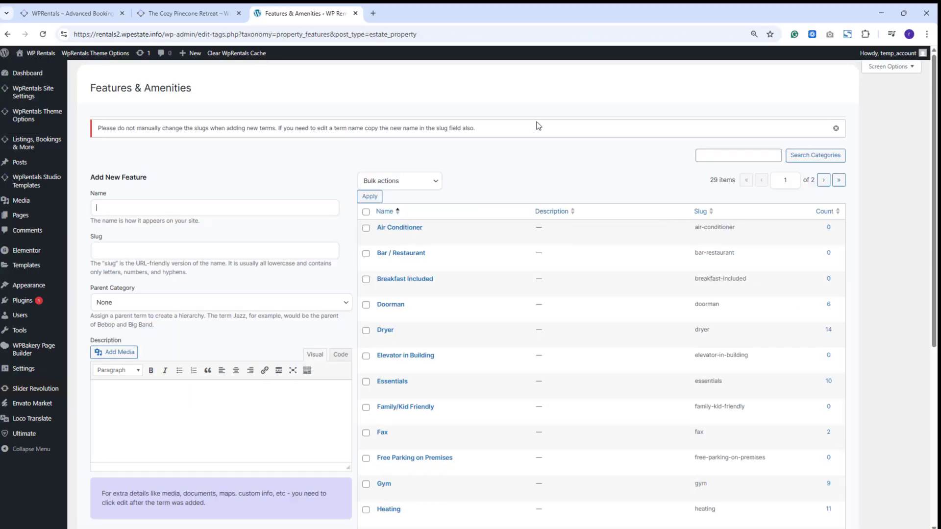
click(108, 305)
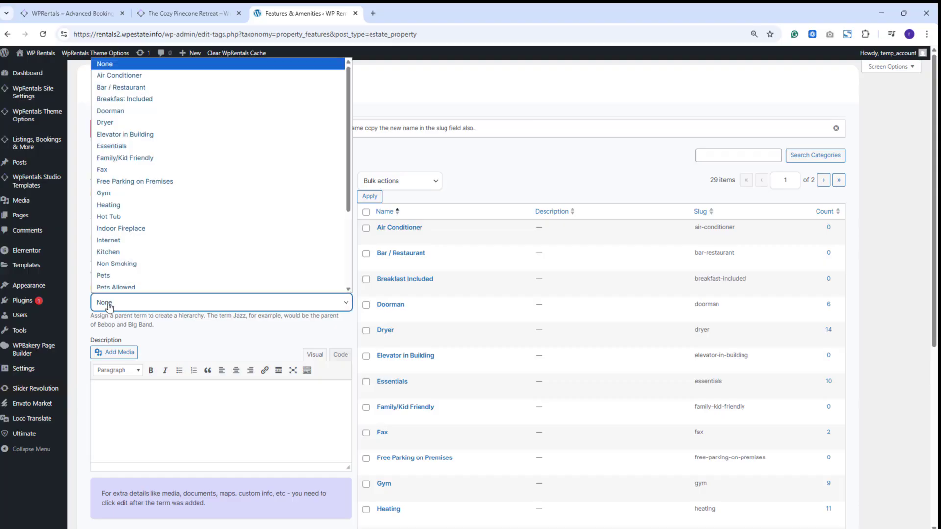
click(104, 276)
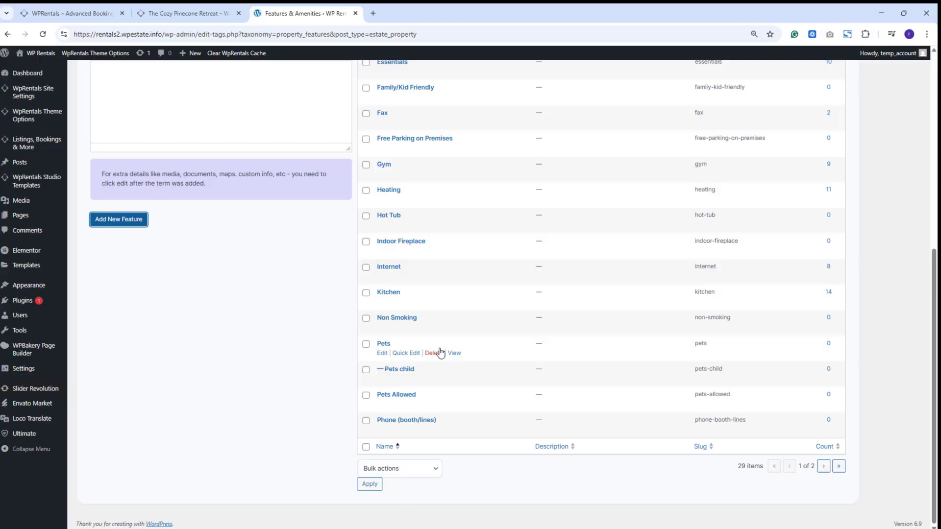
Step: Open the Dryer feature's public listings page in a new tab and review its heading and listings
scroll(550, 224, up, 4)
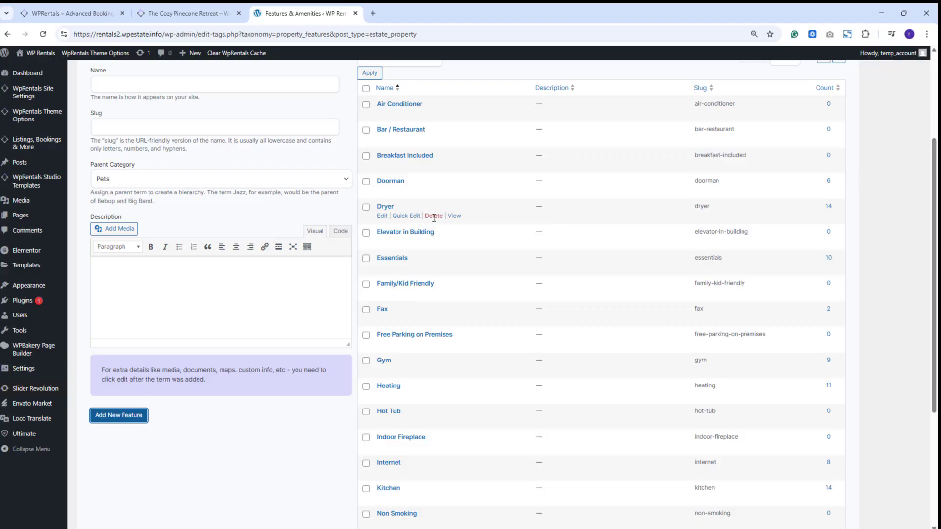
right_click(454, 216)
click(483, 226)
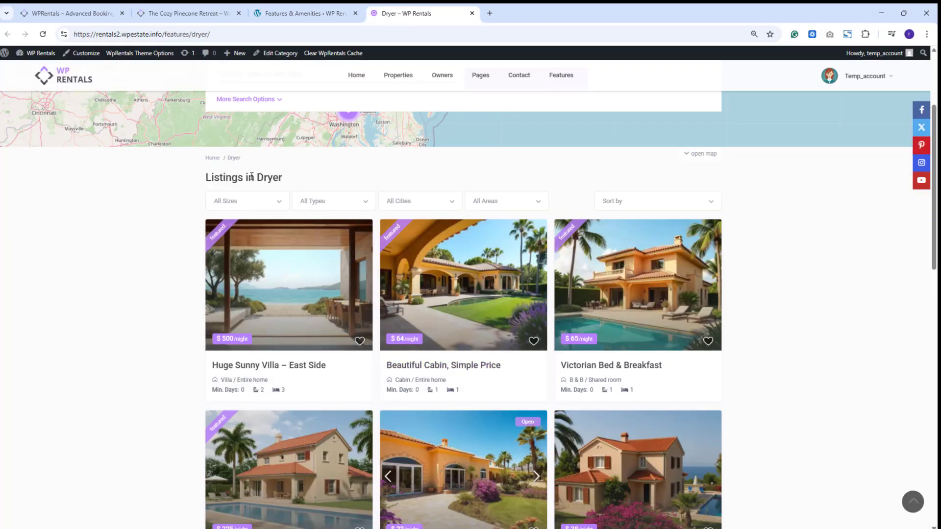
drag(257, 176, 301, 180)
scroll(723, 372, down, 1)
scroll(735, 364, up, 4)
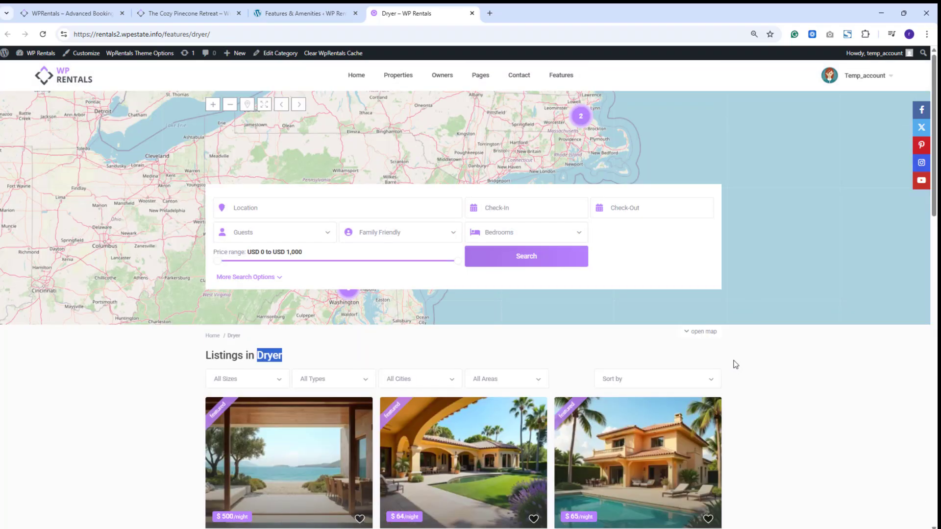
Step: Copy the Dryer page's URL and open the Primary Menu for editing in the WordPress admin
click(188, 34)
right_click(189, 34)
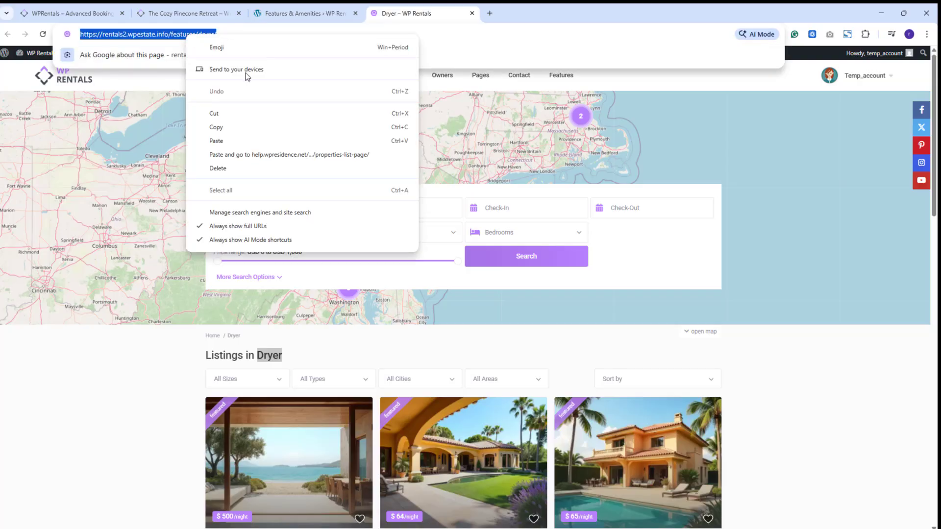
click(211, 126)
key(ctrl+shift+Tab)
mouse_move(22, 294)
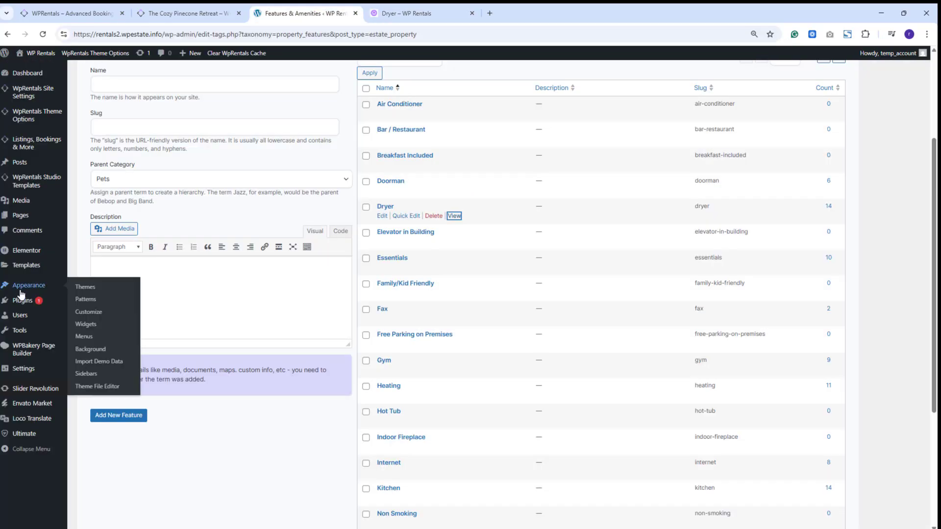
click(84, 336)
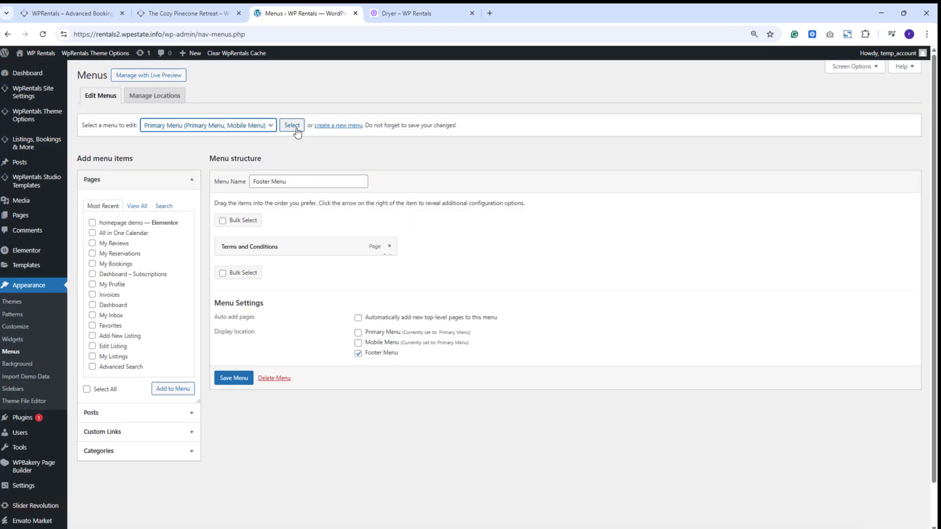
Step: Add a custom link to the Primary Menu using the copied URL and the link text "Dryer"
click(113, 436)
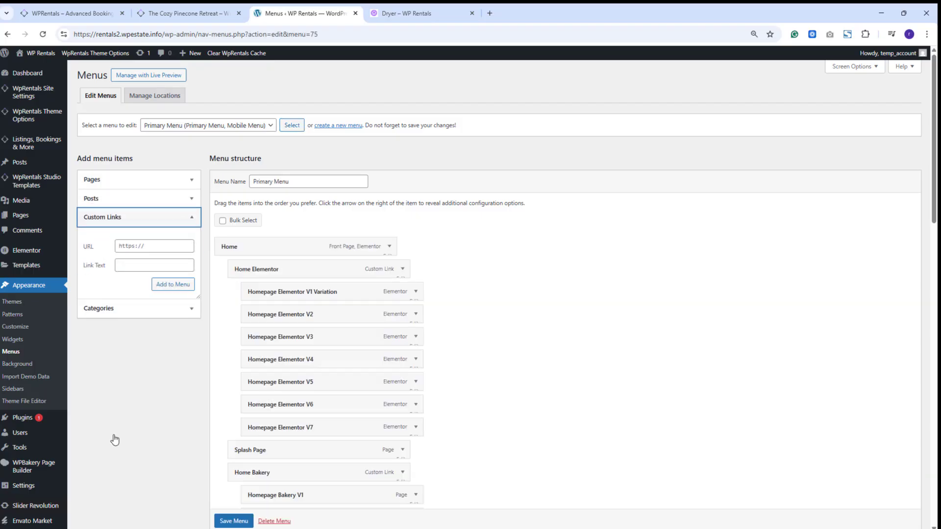
click(148, 247)
key(ctrl+v)
click(136, 265)
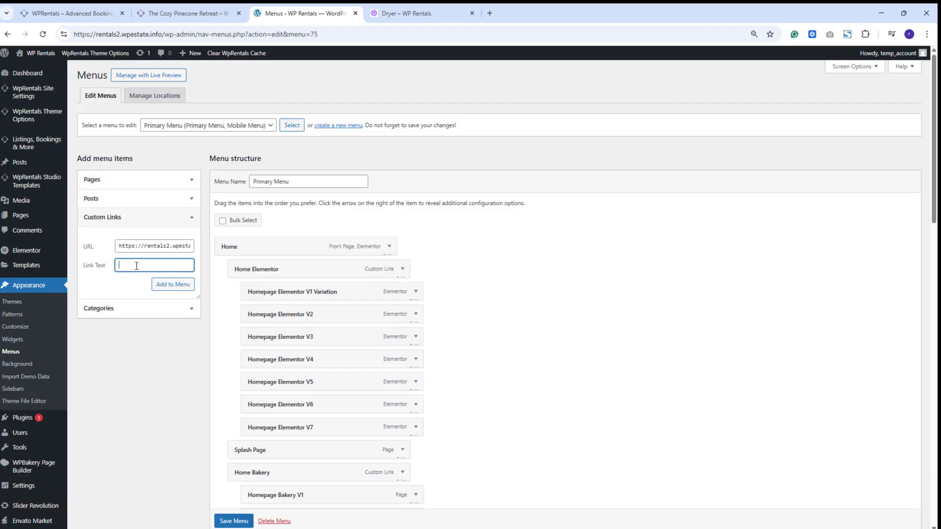
text(Drier)
key(Return)
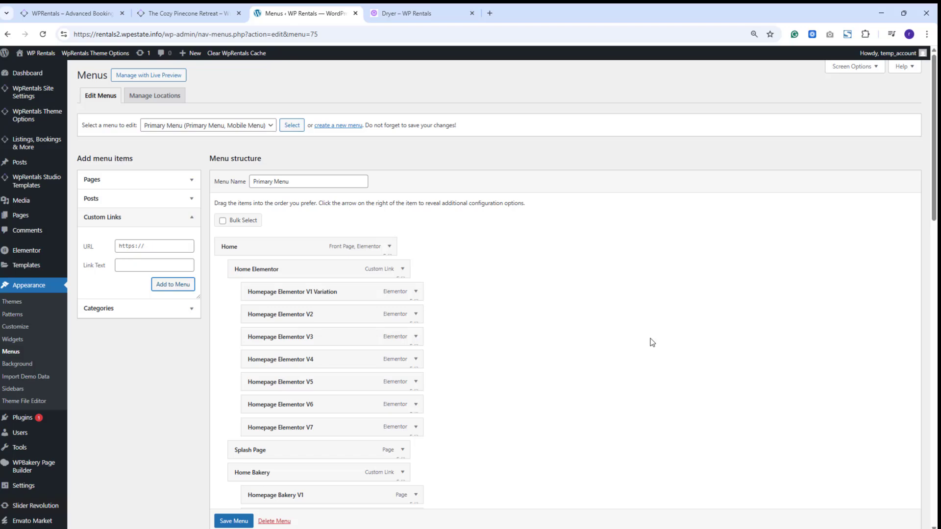
Step: Move the Dryer menu item directly below Type, at the same sub-item level, and save the menu
scroll(651, 343, down, 10)
scroll(638, 334, down, 3)
scroll(275, 282, up, 7)
drag(263, 351, 285, 272)
scroll(285, 272, down, 2)
click(233, 521)
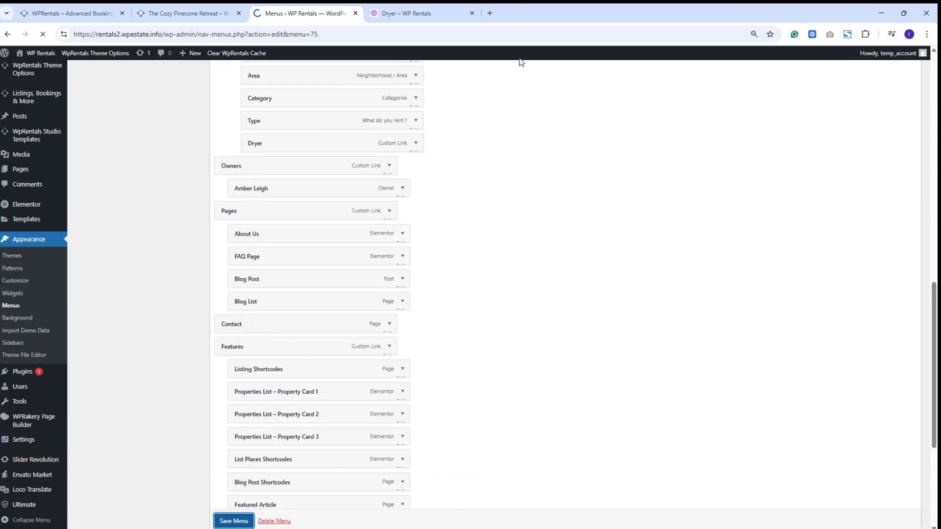
Step: Check the live site's Properties navigation for the Dryer link under Search by
click(411, 13)
mouse_move(384, 75)
mouse_move(411, 167)
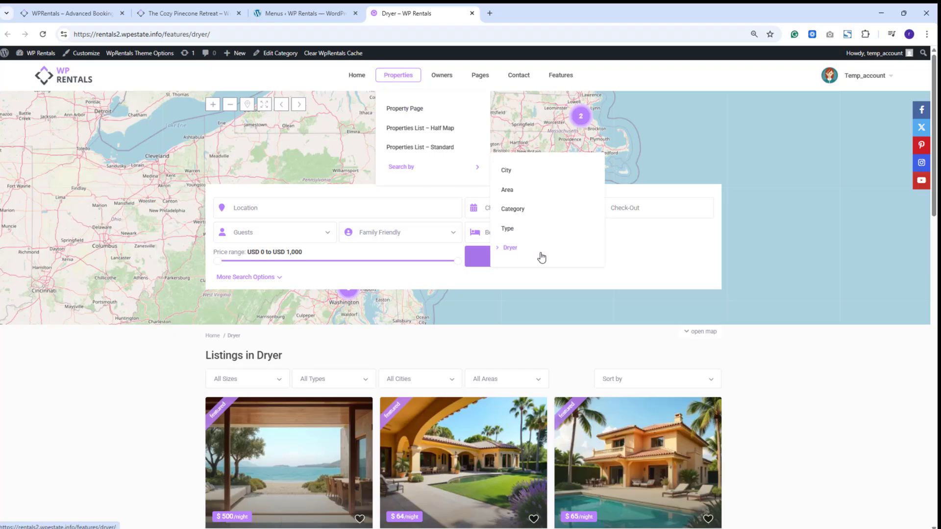
Step: Return to the features list, open the Pets feature for editing, and go to its detail fields
click(304, 13)
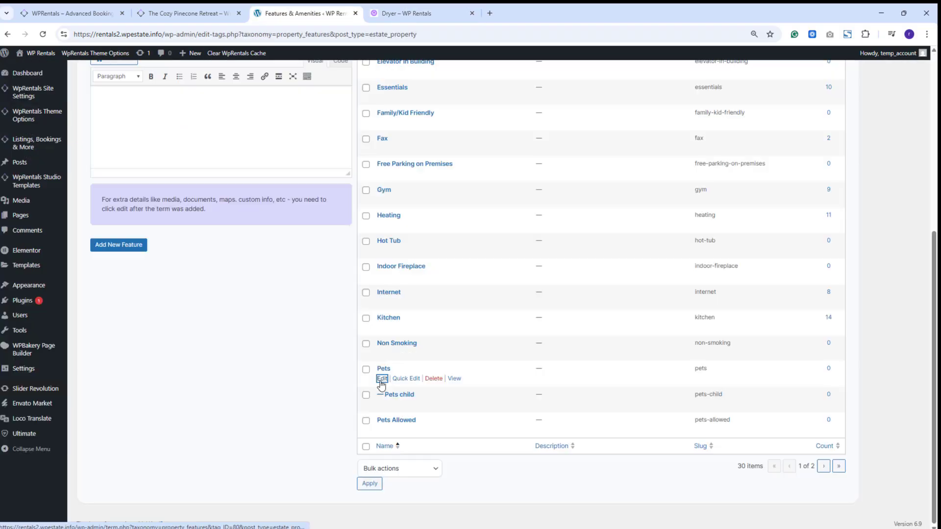
click(382, 379)
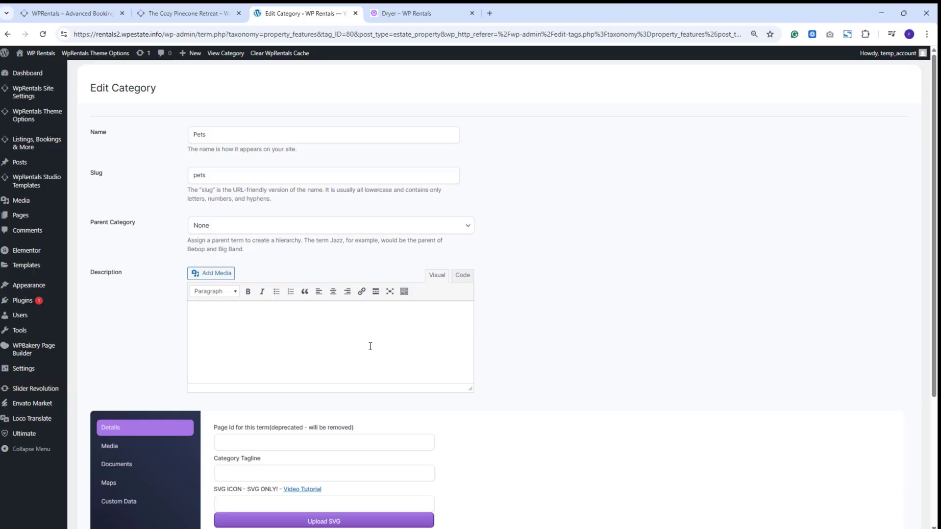
scroll(370, 346, down, 3)
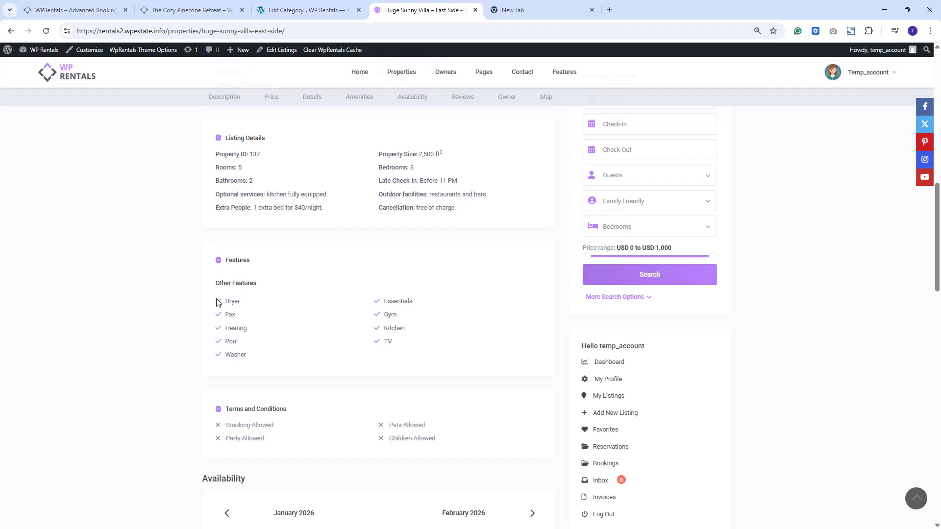
Step: Open the Features & Amenities theme options for the listing page and compare them with the Huge Sunny Villa listing's features
mouse_move(23, 120)
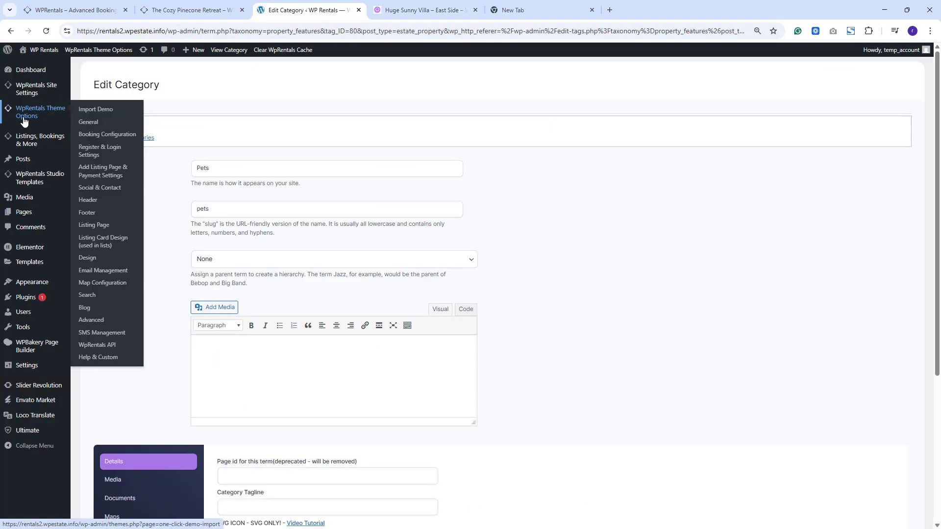
click(94, 224)
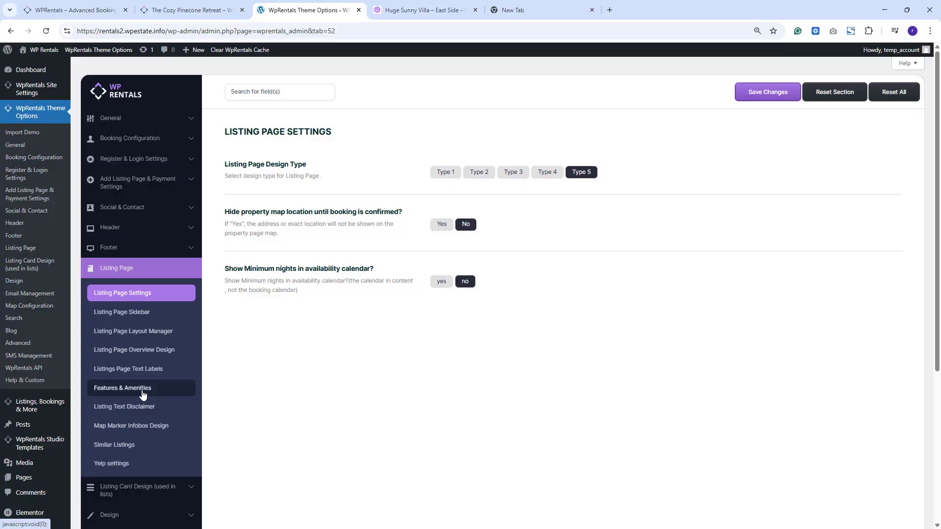
click(142, 393)
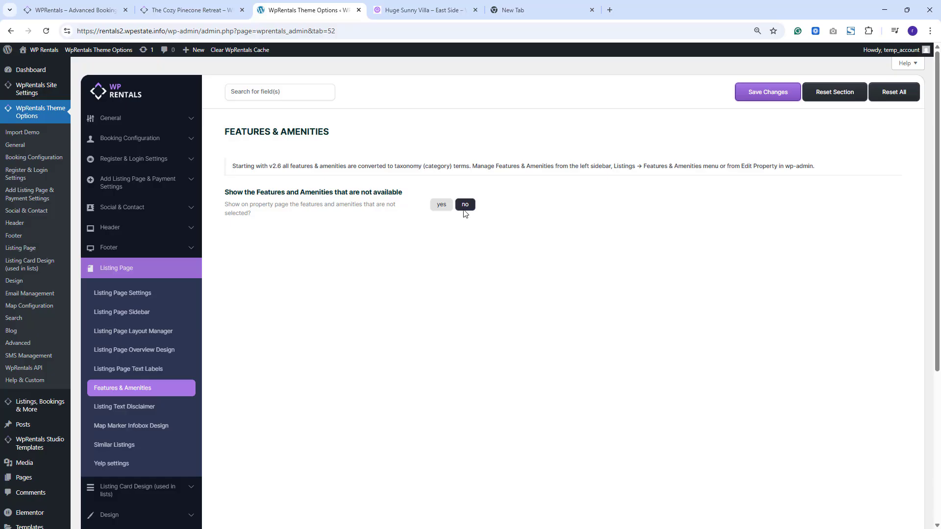
key(ctrl+Tab)
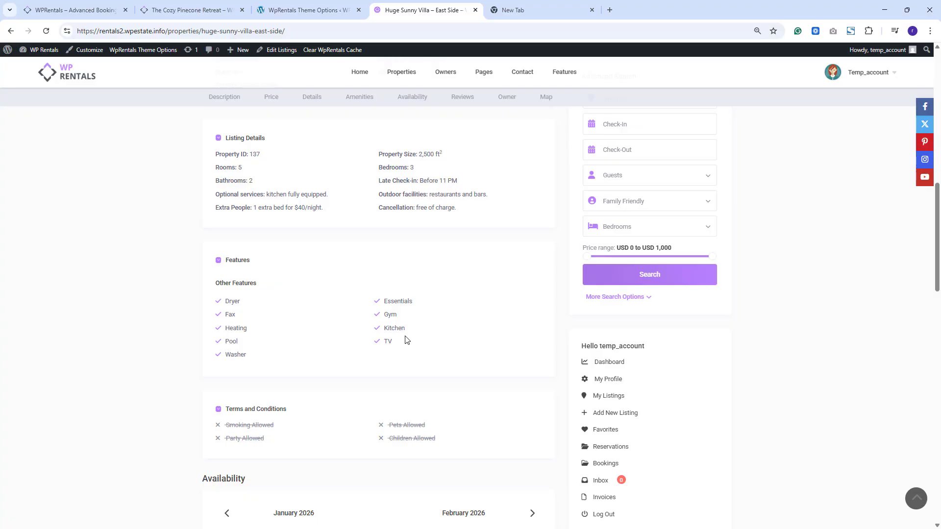
Step: Turn on showing unavailable features and amenities on the property page and save the theme options
key(ctrl+shift+Tab)
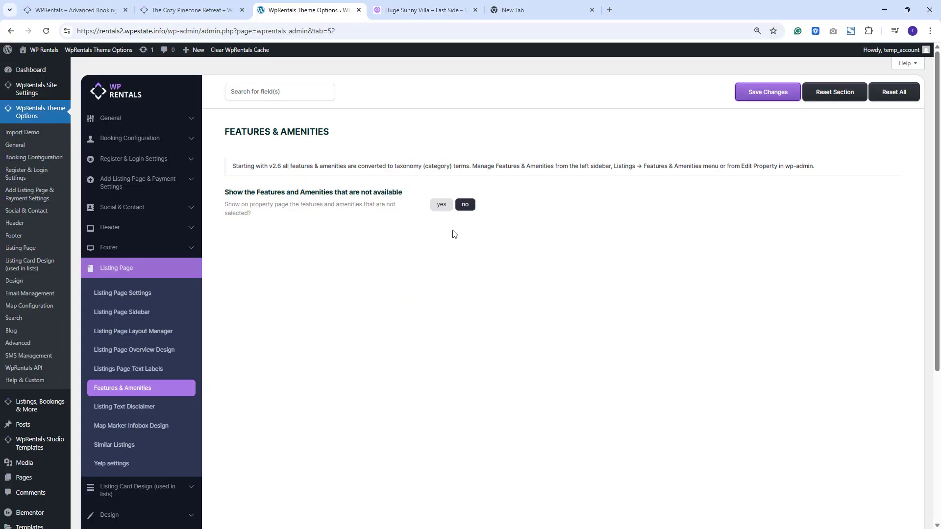
click(439, 205)
click(767, 92)
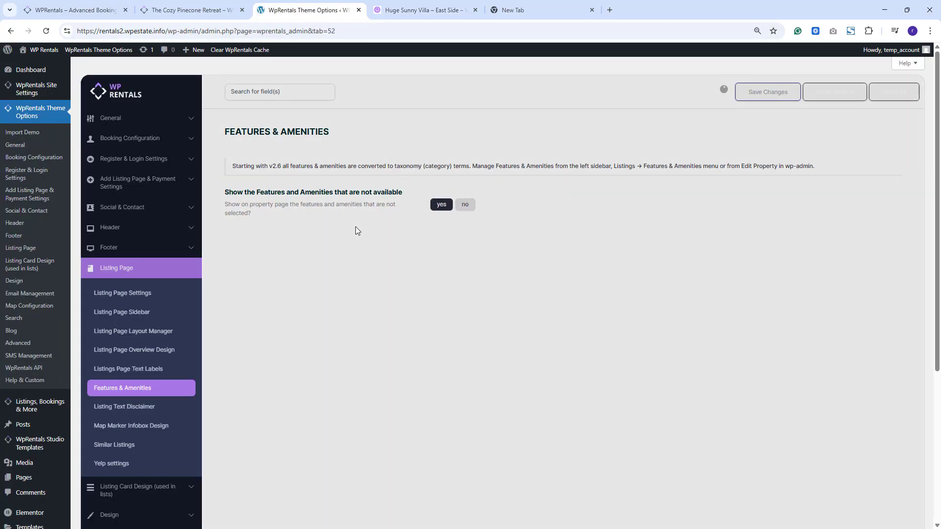
Step: Check how the unselected features are displayed on the Huge Sunny Villa listing, then return to the admin side
key(ctrl+Tab)
scroll(450, 243, down, 3)
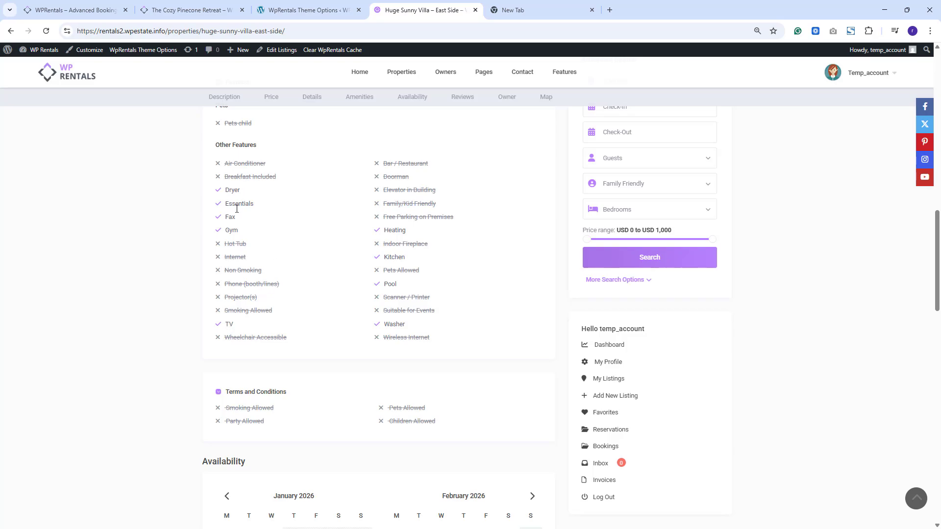
key(ctrl+Page_Up)
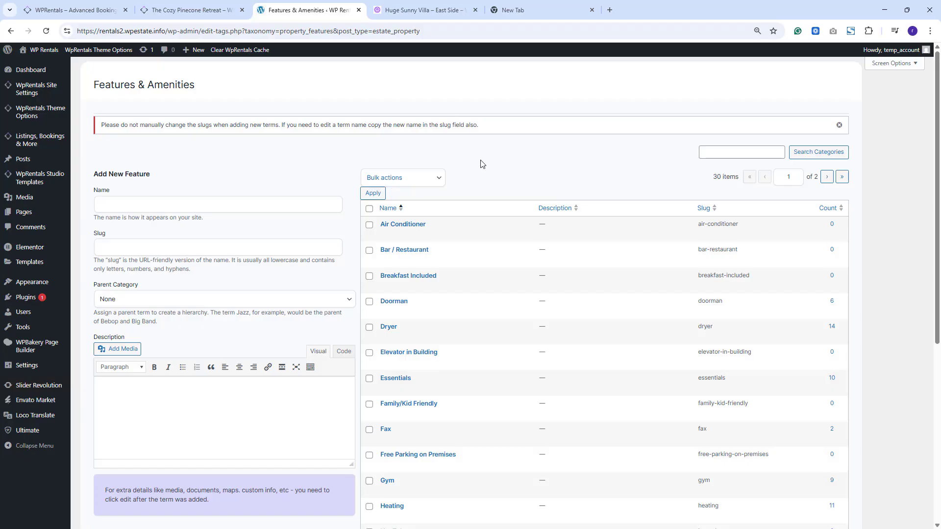
Step: From the account's My Listings, open Perfect Holiday Cabin for editing and view its Amenities section
click(427, 10)
click(833, 72)
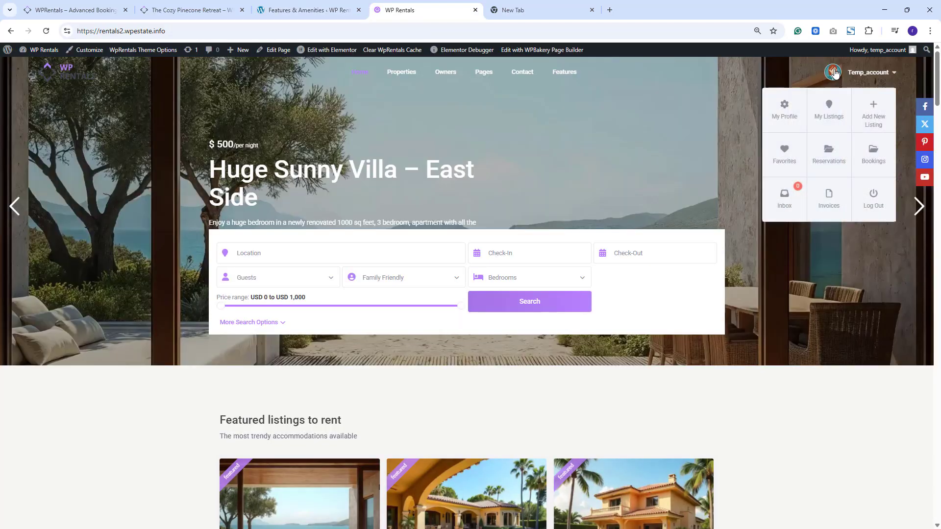
click(829, 112)
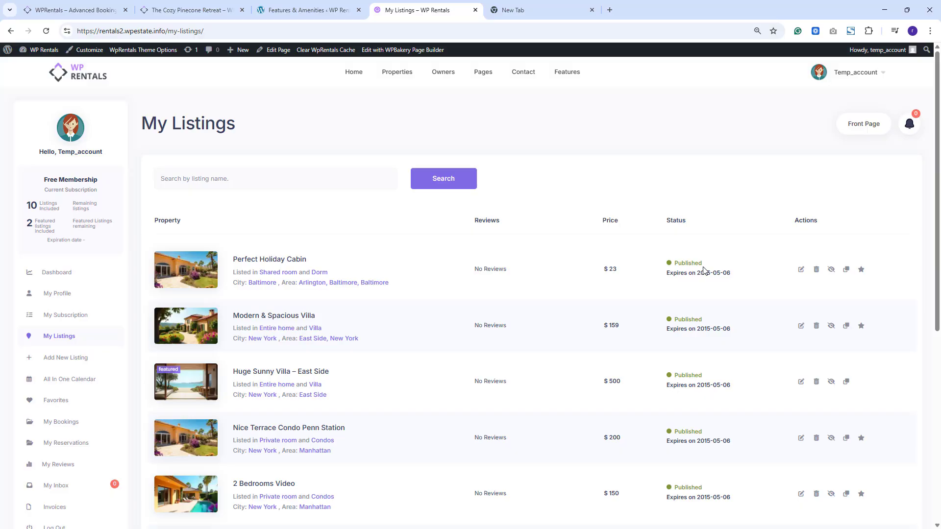
click(801, 270)
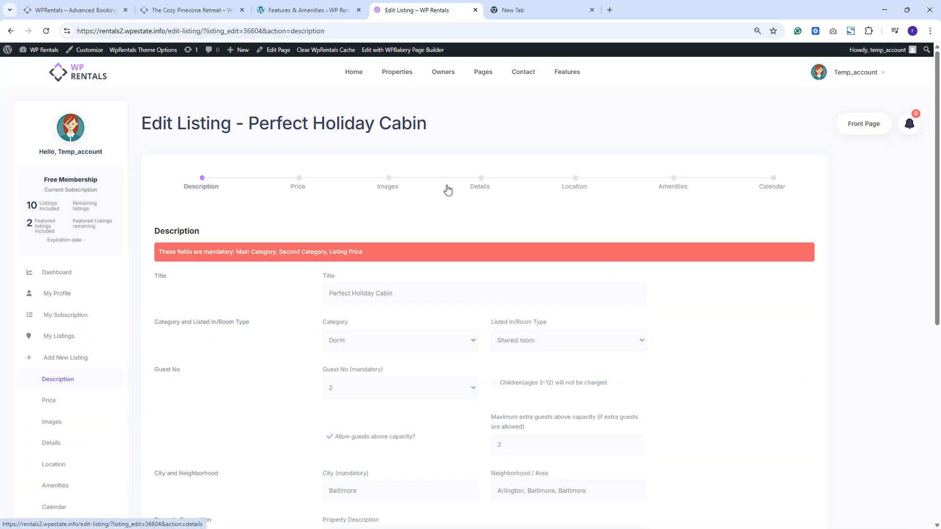
click(672, 189)
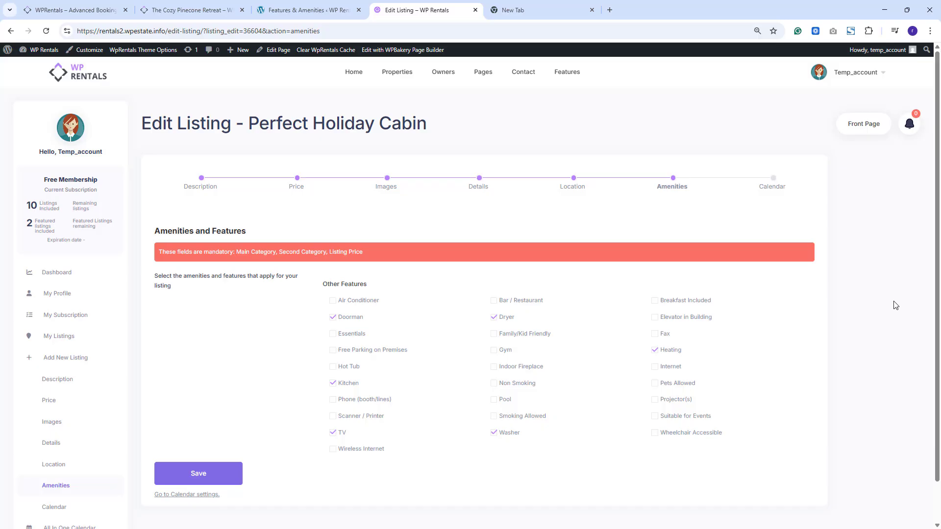
Step: Add Pets and Pets child to the selected fields of the Listing Submission Form theme options and save the changes
click(309, 9)
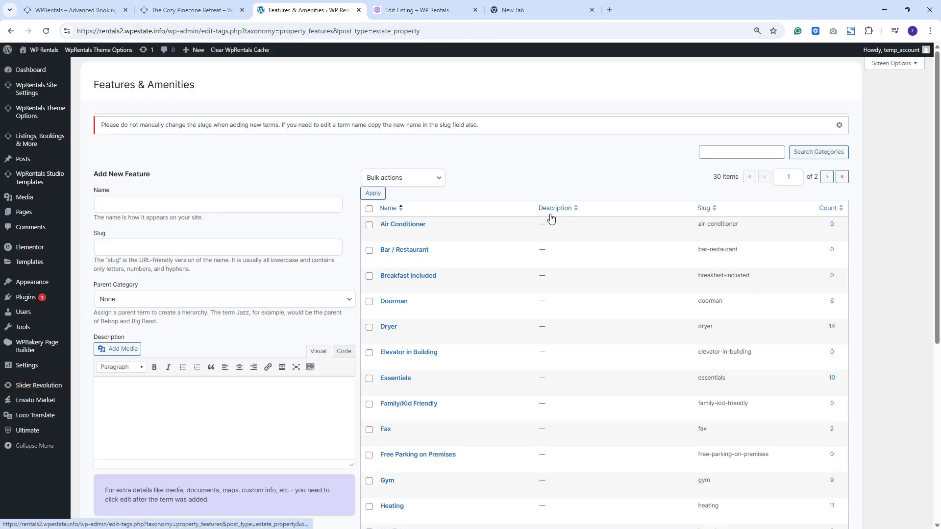
mouse_move(32, 120)
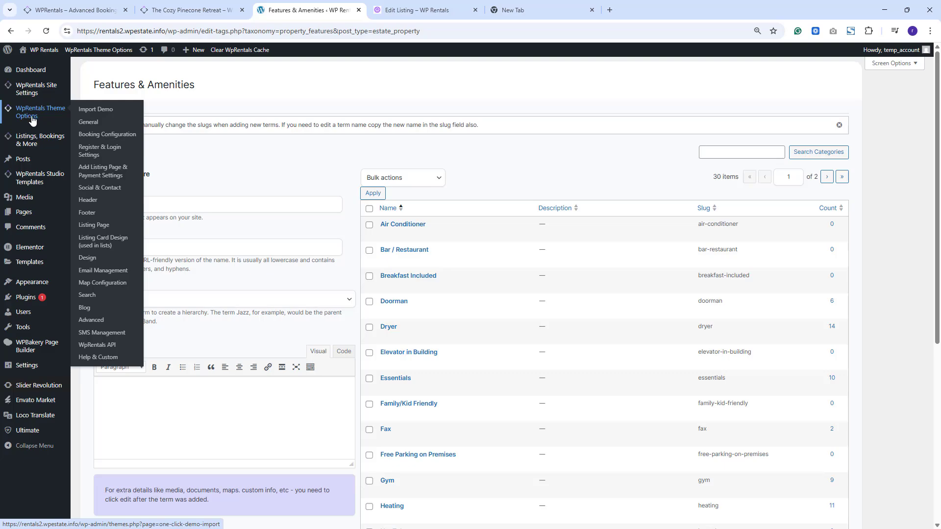
click(100, 173)
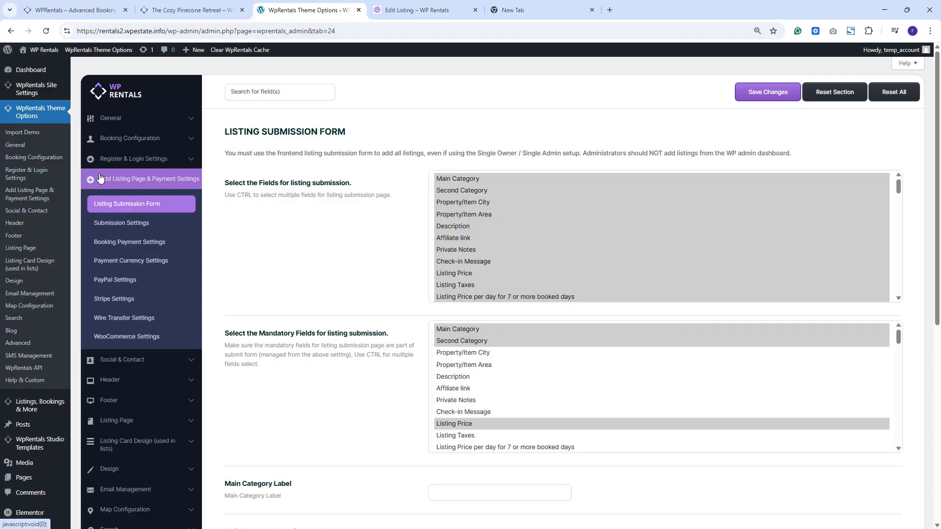
scroll(635, 235, down, 10)
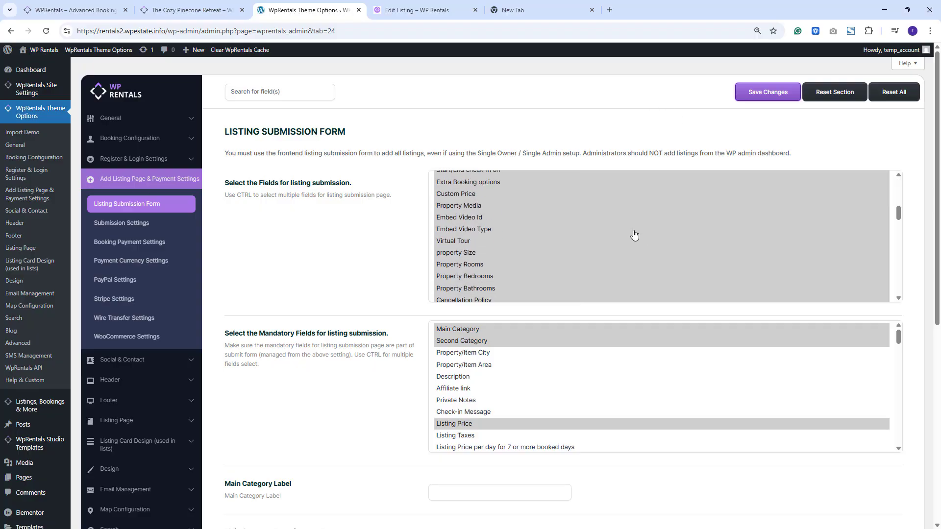
scroll(635, 235, down, 6)
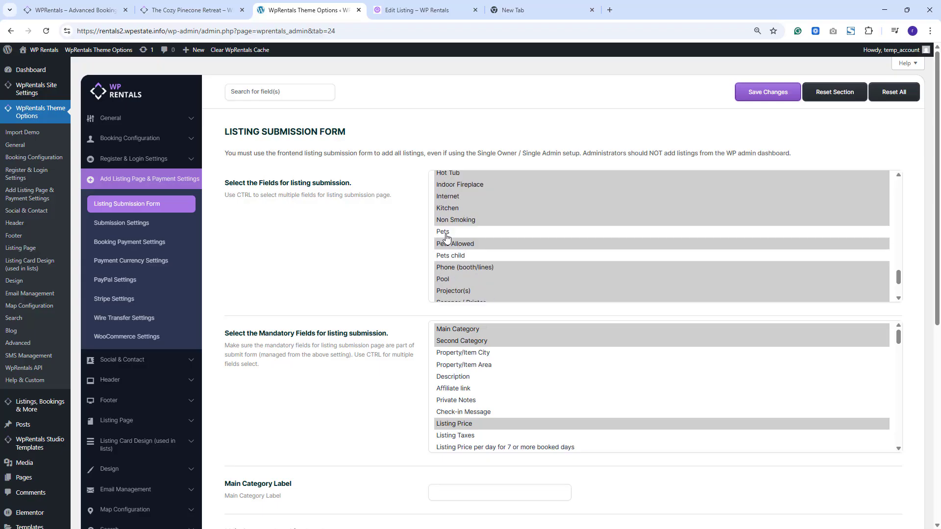
ctrl+click(449, 233)
ctrl+click(449, 256)
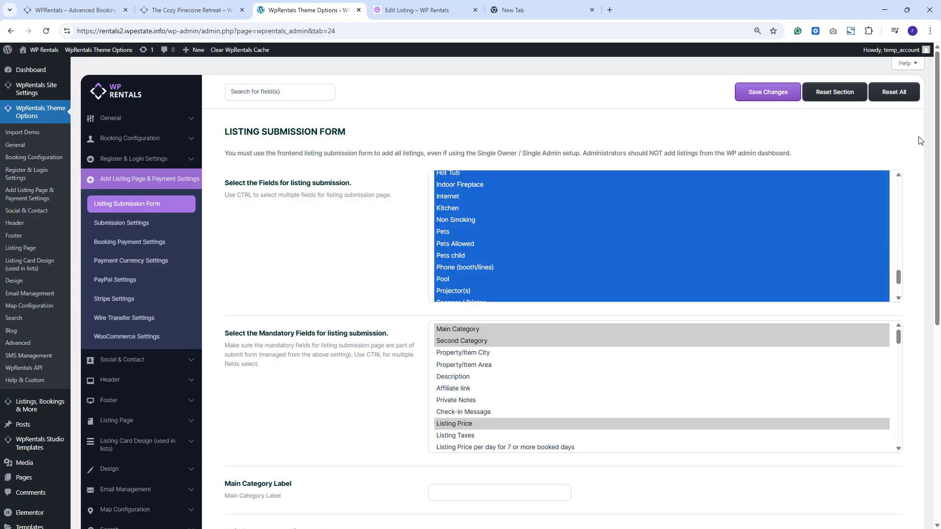
click(781, 91)
Step: Reload the Perfect Holiday Cabin amenities form and check it for the Pets features
key(ctrl+Tab)
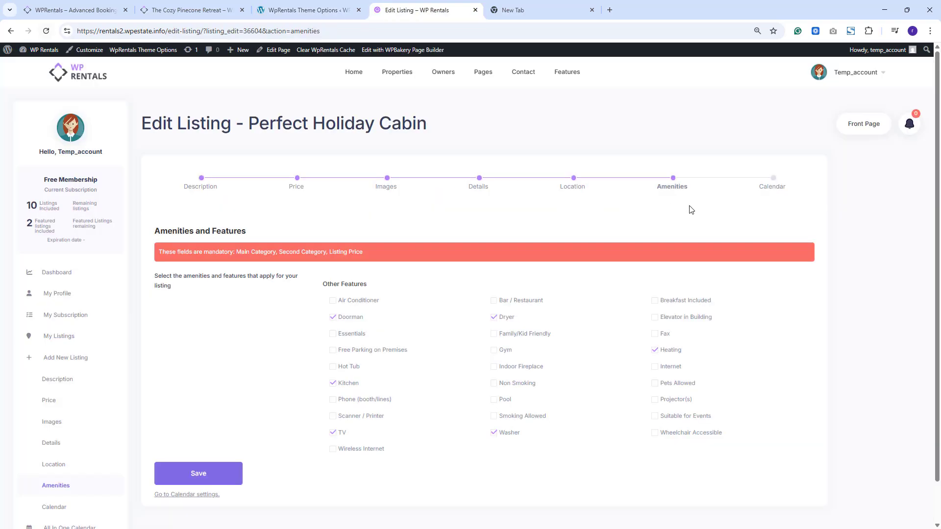
key(F5)
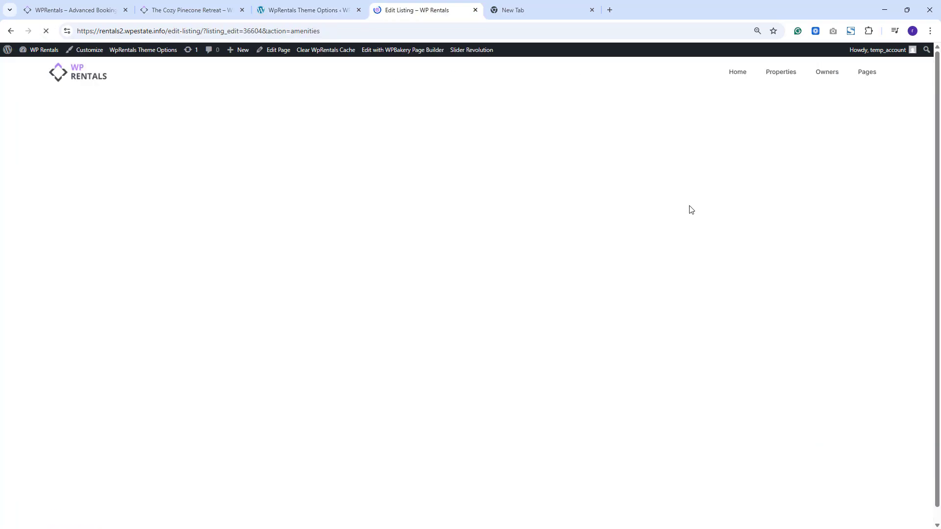
scroll(691, 210, down, 1)
Step: Go back to the Huge Sunny Villa listing and expand the extra amenity options in its Advanced Search form
key(alt+Left)
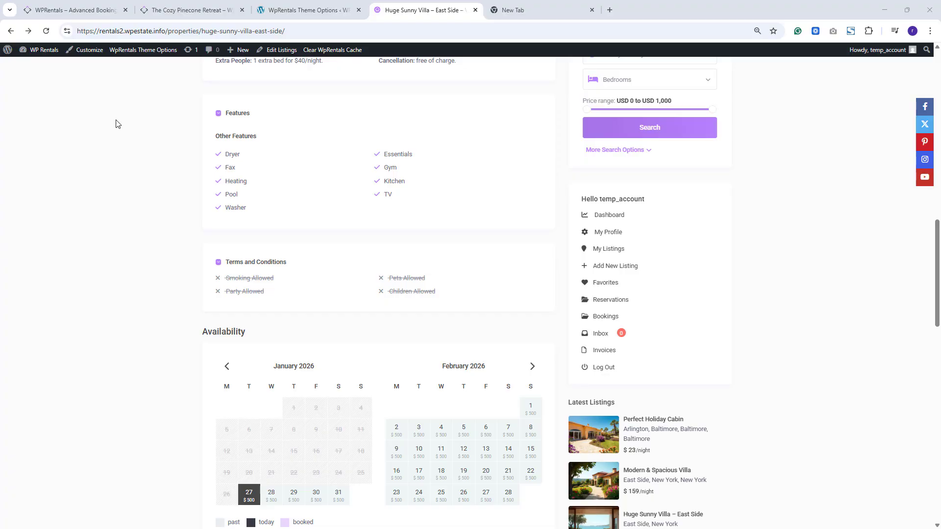
scroll(859, 277, up, 5)
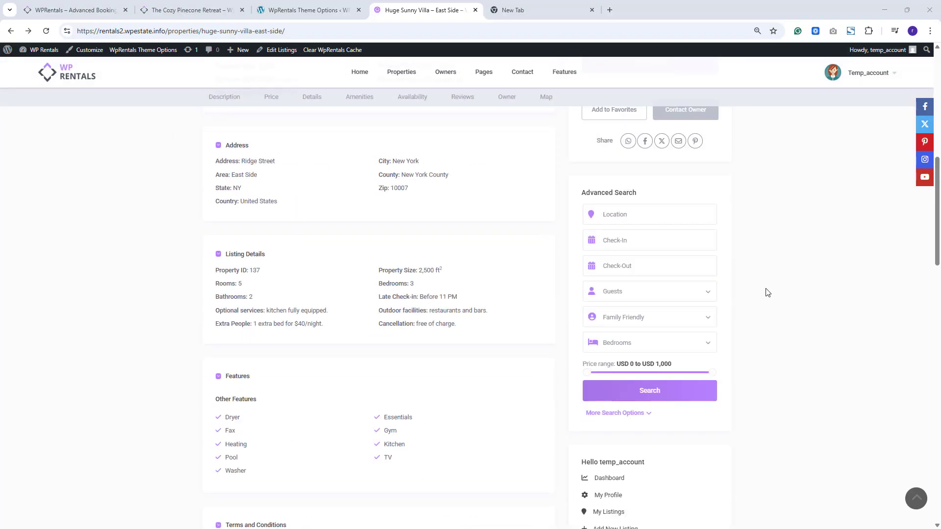
click(622, 414)
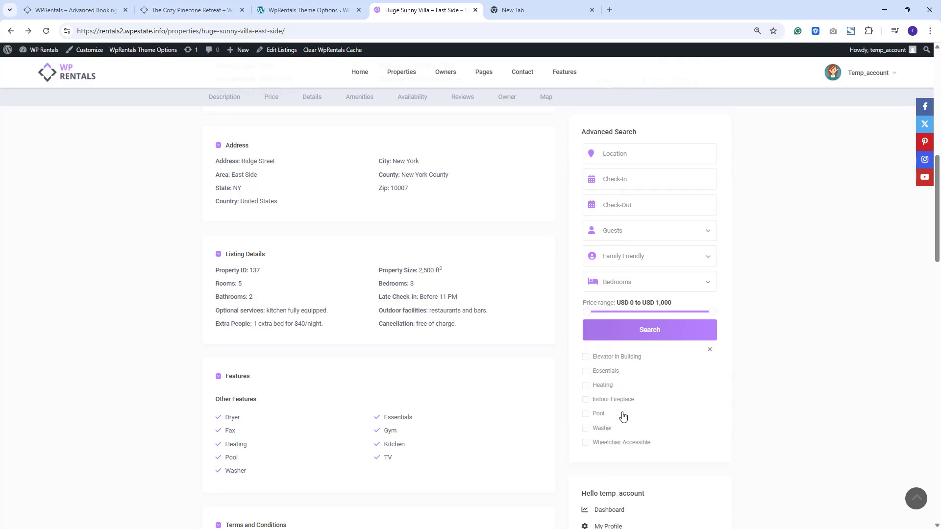
Step: Open the Advanced Search Settings in the theme options and review which amenities and features are selected for search
click(304, 9)
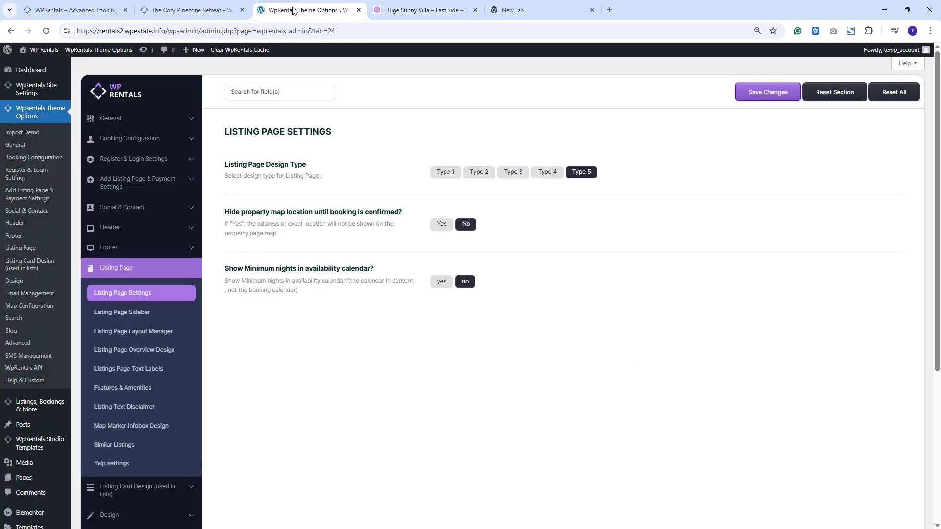
scroll(188, 345, down, 4)
click(110, 382)
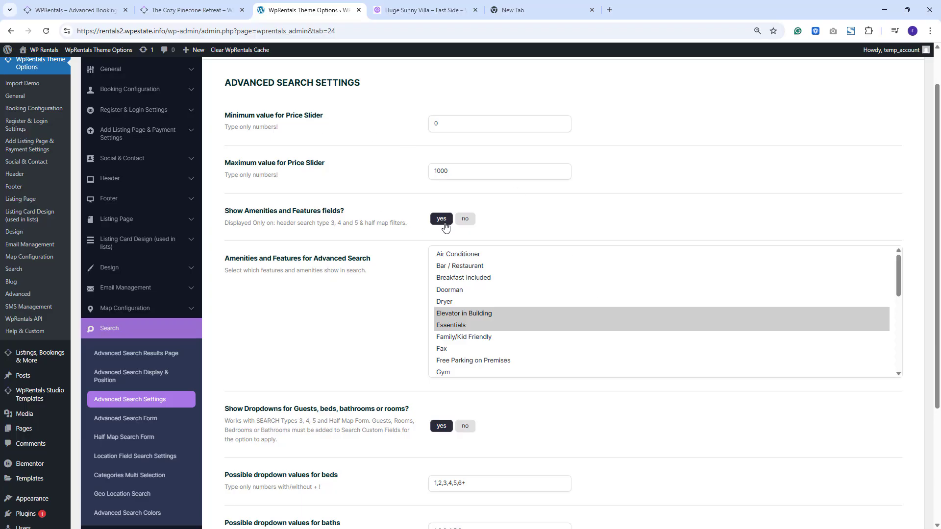
scroll(556, 304, down, 6)
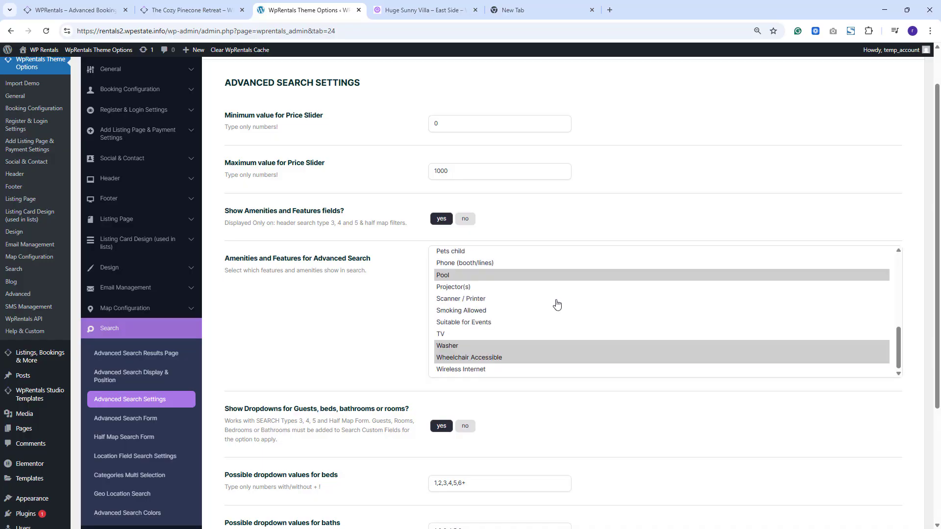
scroll(558, 305, up, 5)
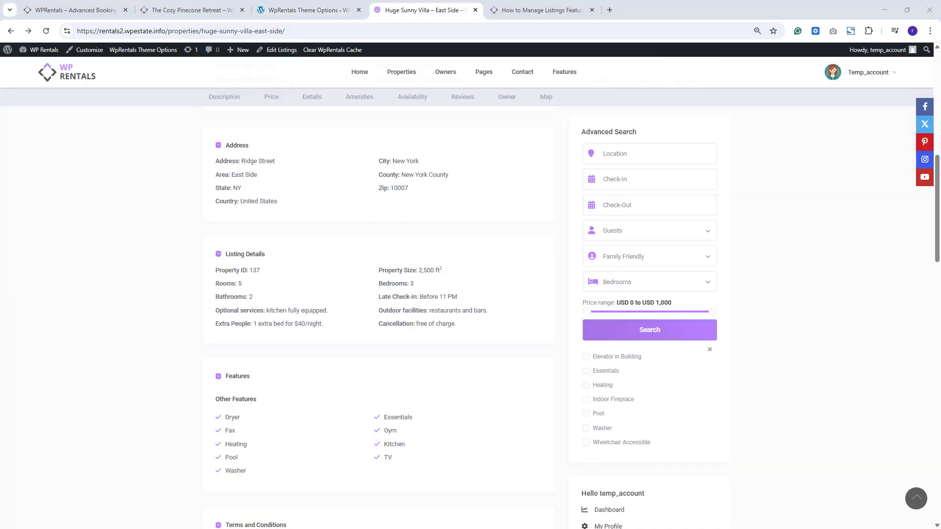